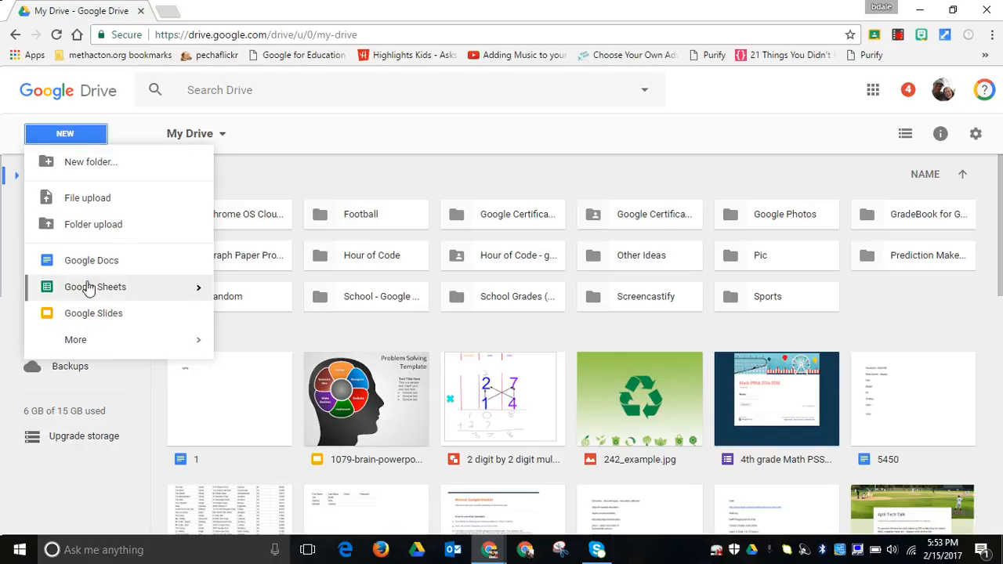
Create a new Google Slides presentation and name it "Baseball".
click(91, 316)
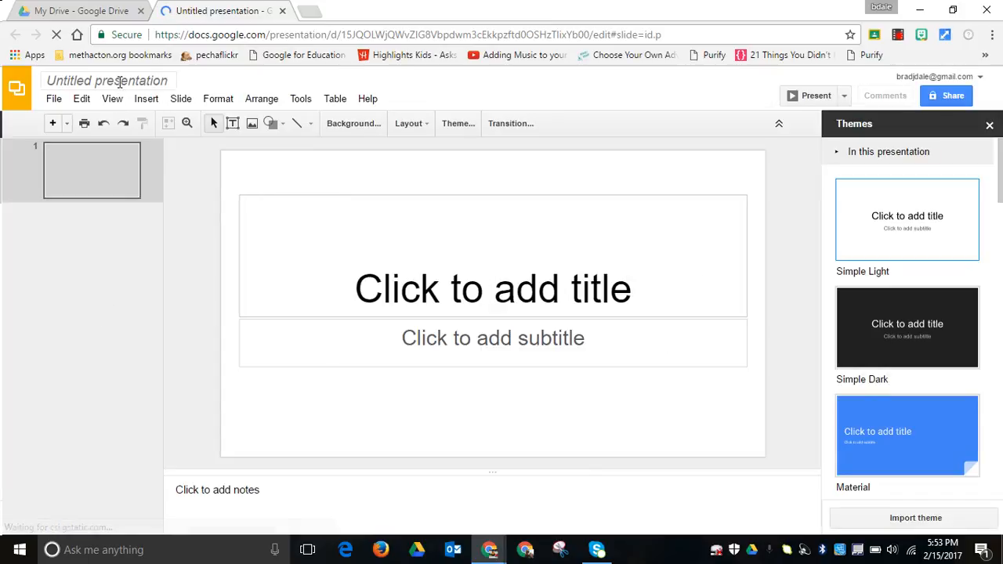
click(119, 82)
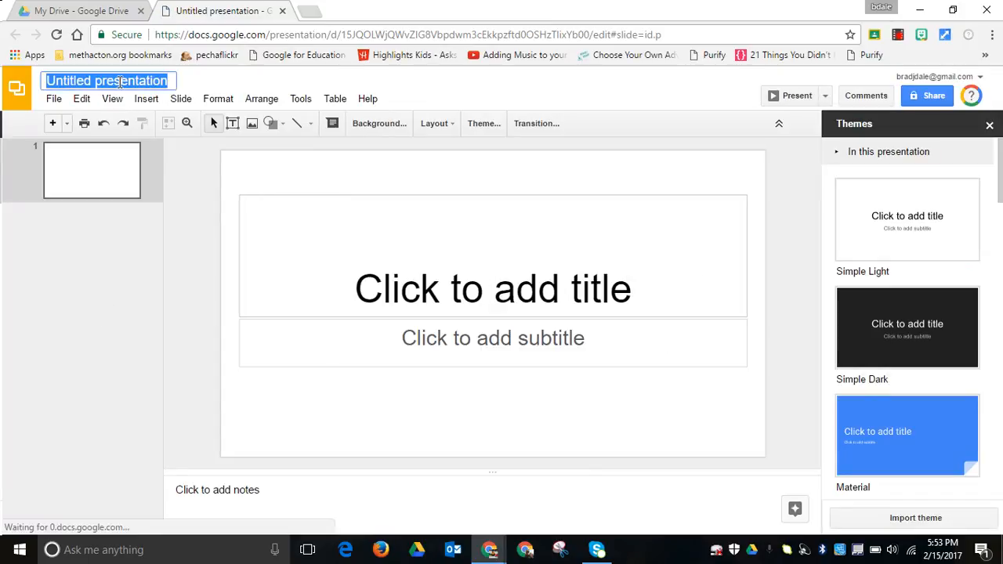
text(B)
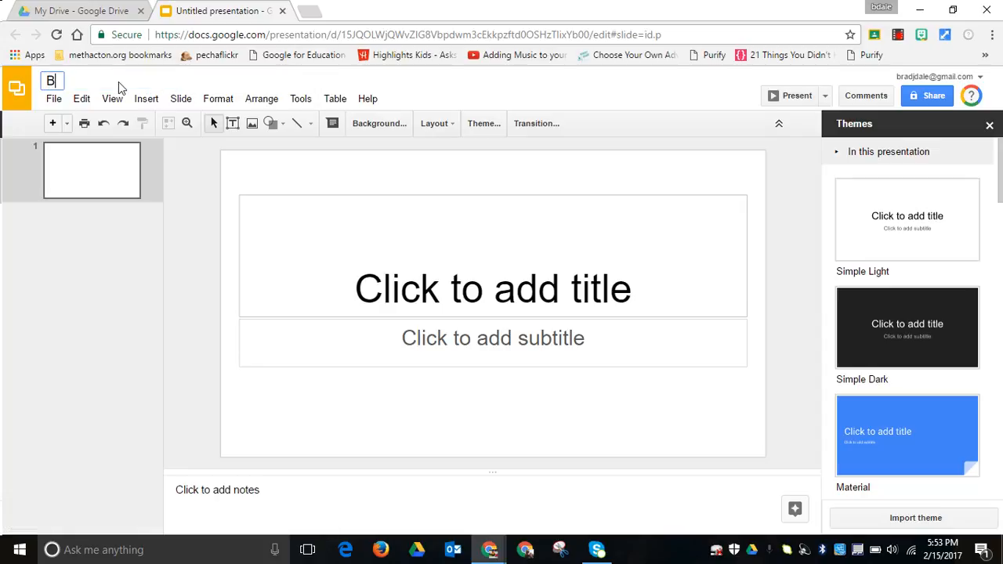
text(aseball)
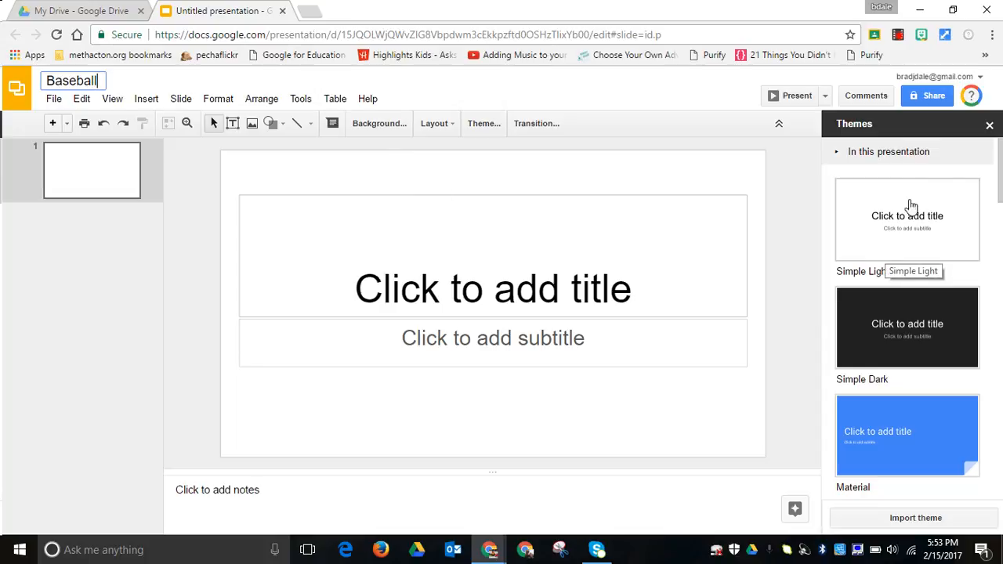
Try the Spearmint theme on the presentation, adding a second slide to preview it and deleting that slide.
drag(999, 200, 999, 325)
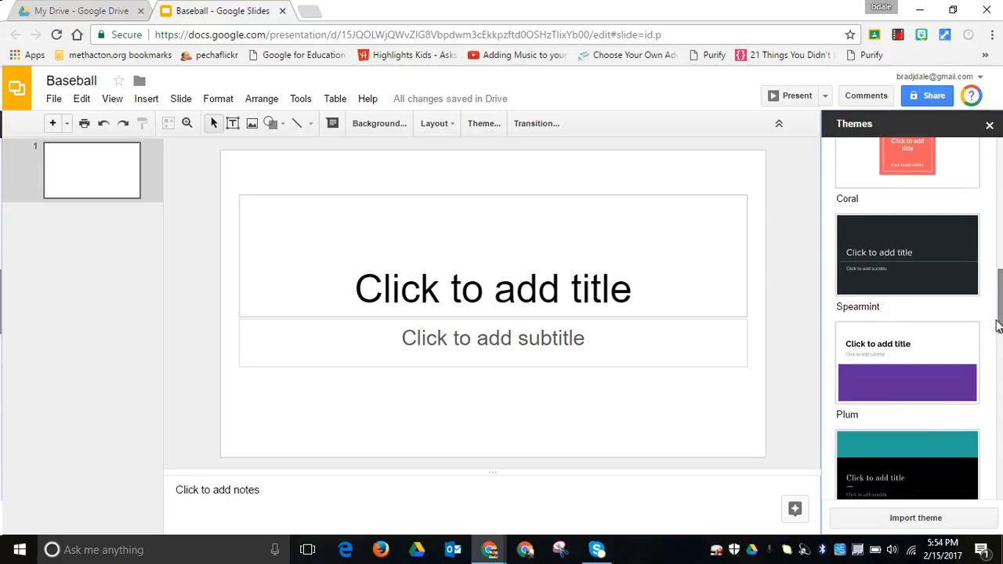
click(938, 273)
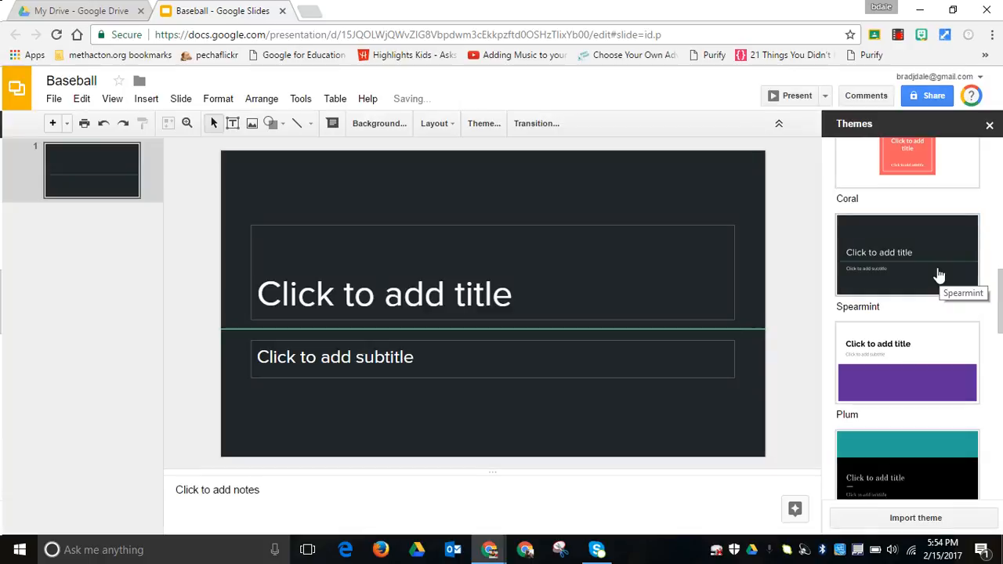
click(52, 123)
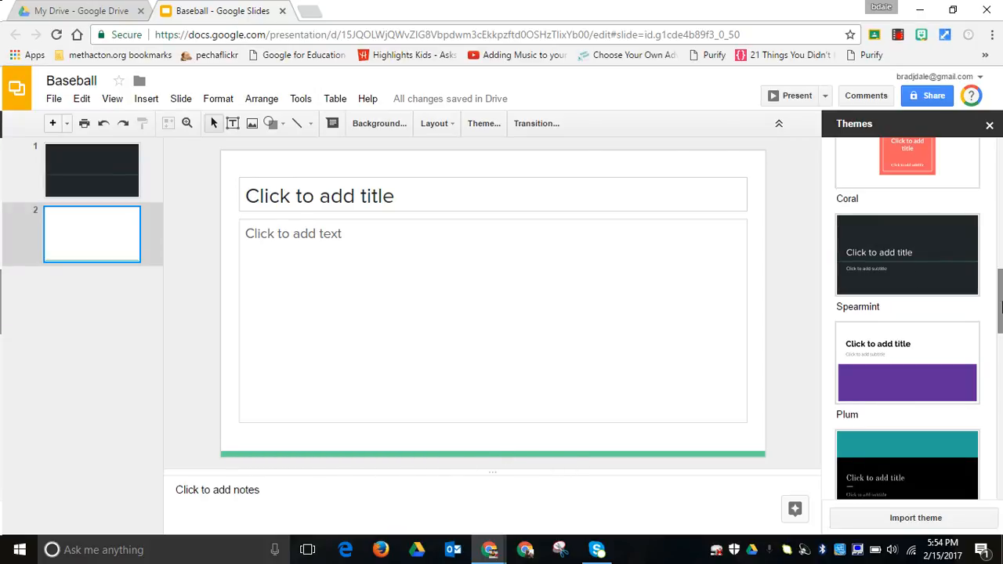
right_click(127, 227)
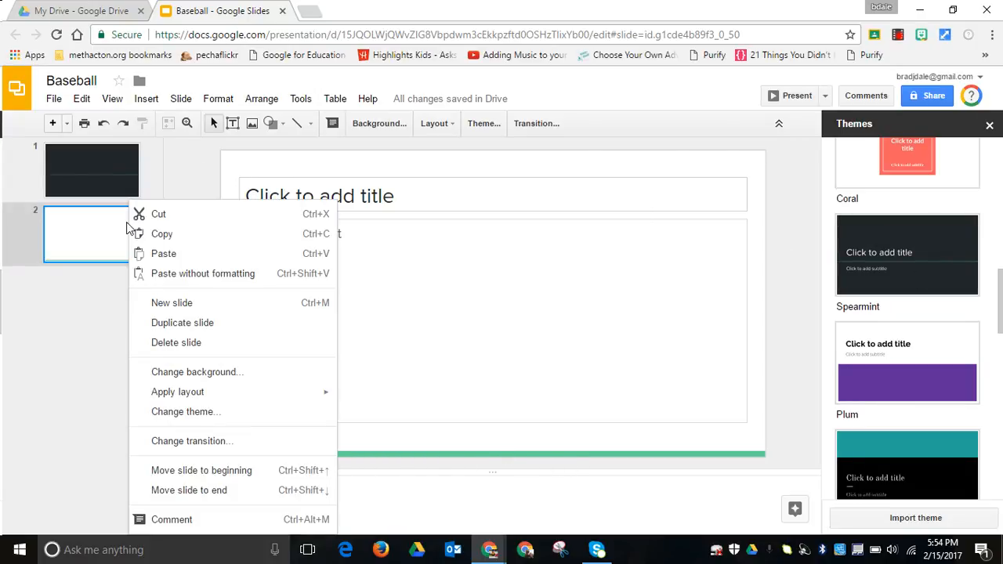
click(164, 345)
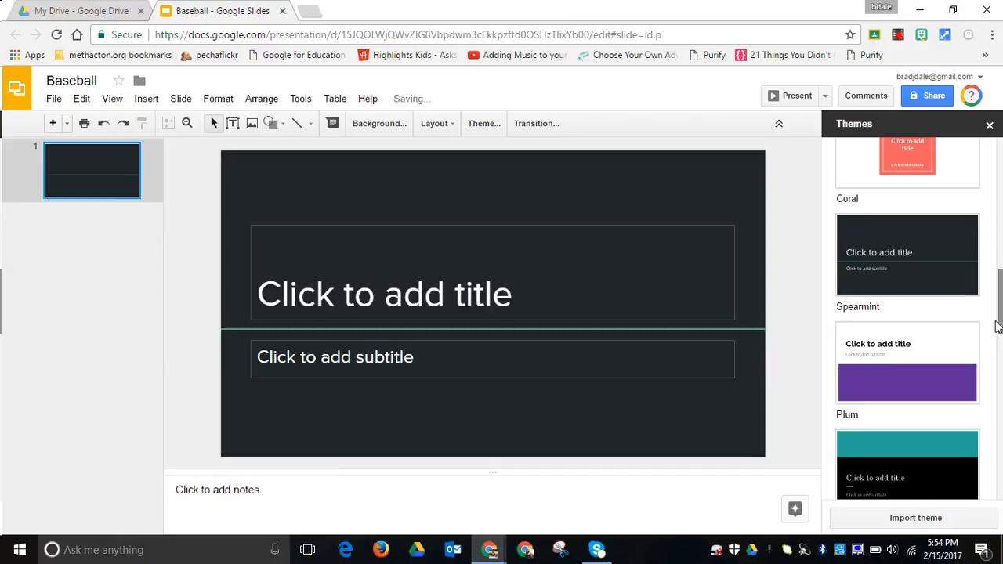
Apply the Simple Light theme to the presentation and close the theme choices.
drag(995, 282, 997, 164)
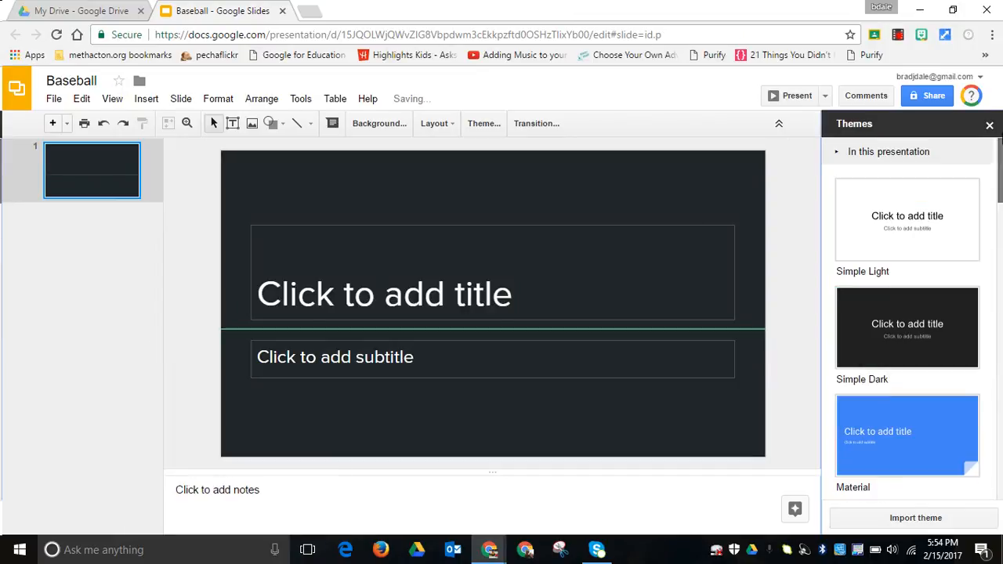
click(928, 202)
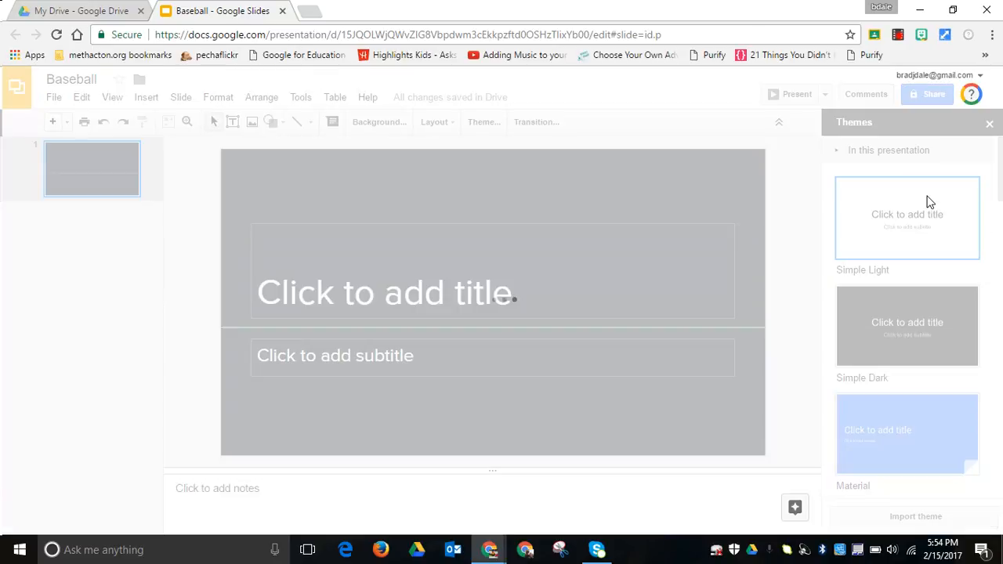
click(988, 126)
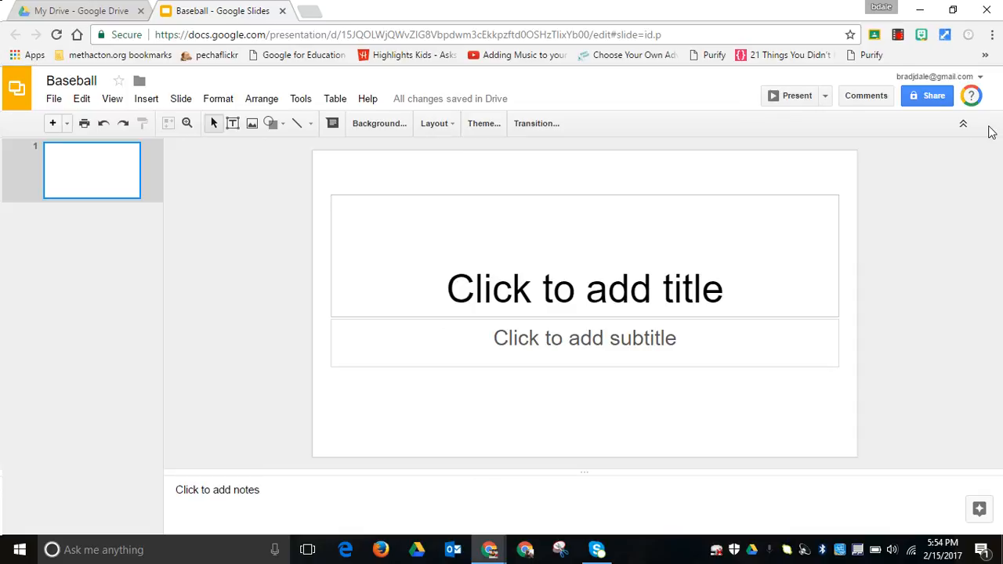
Set the font size of the slide's title to 54 and enter "Baseball" as the title.
click(702, 284)
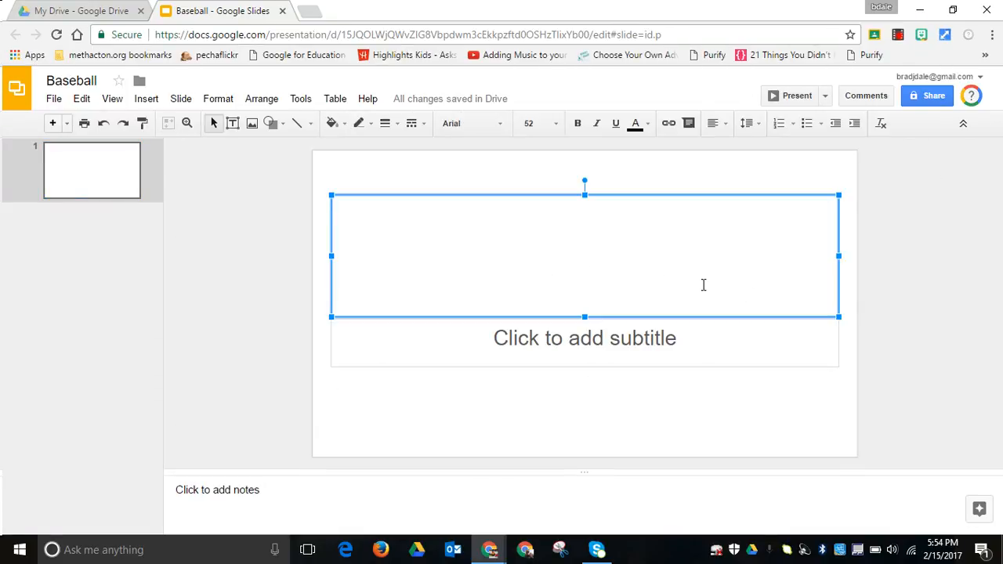
click(554, 125)
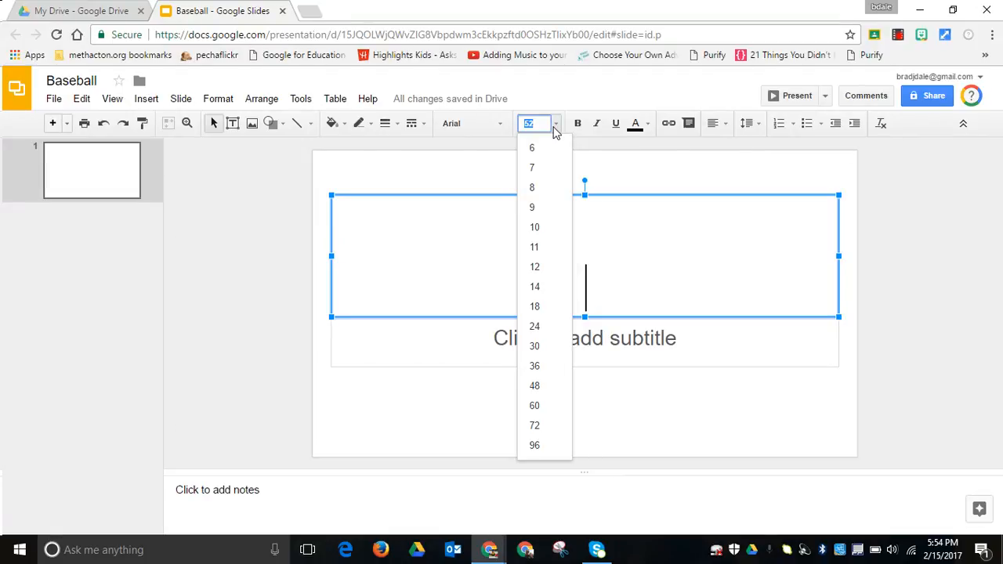
click(554, 130)
click(554, 127)
text(54)
key(Return)
text(Ba)
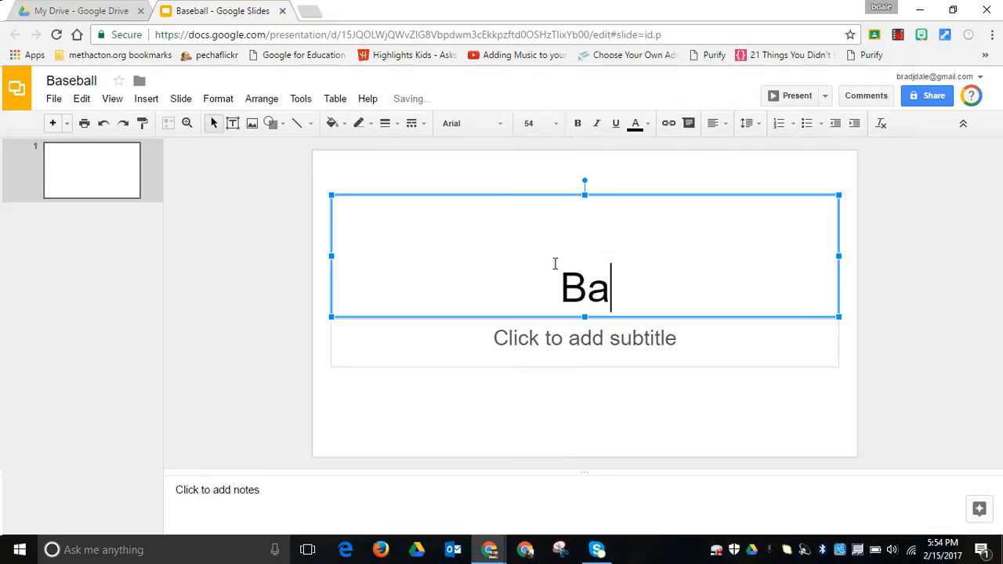
text(seball)
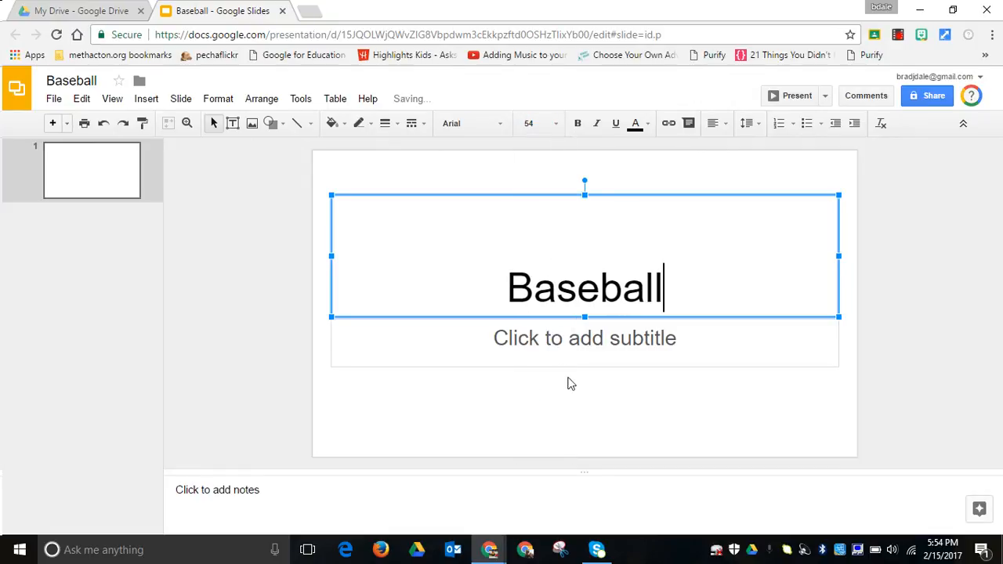
Enter "By" followed by the author's full name as the subtitle.
click(582, 343)
text(by)
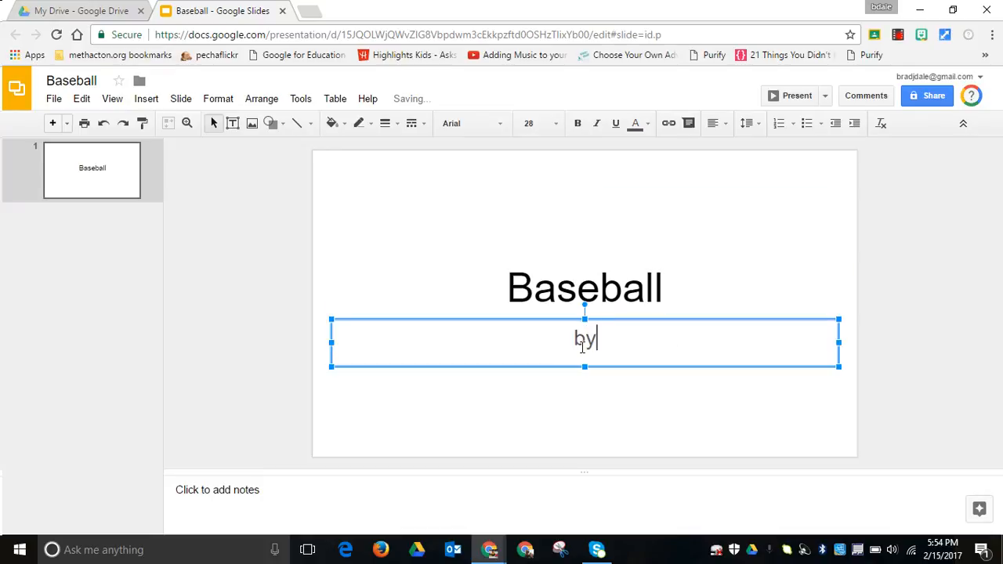
text( Brad Dale)
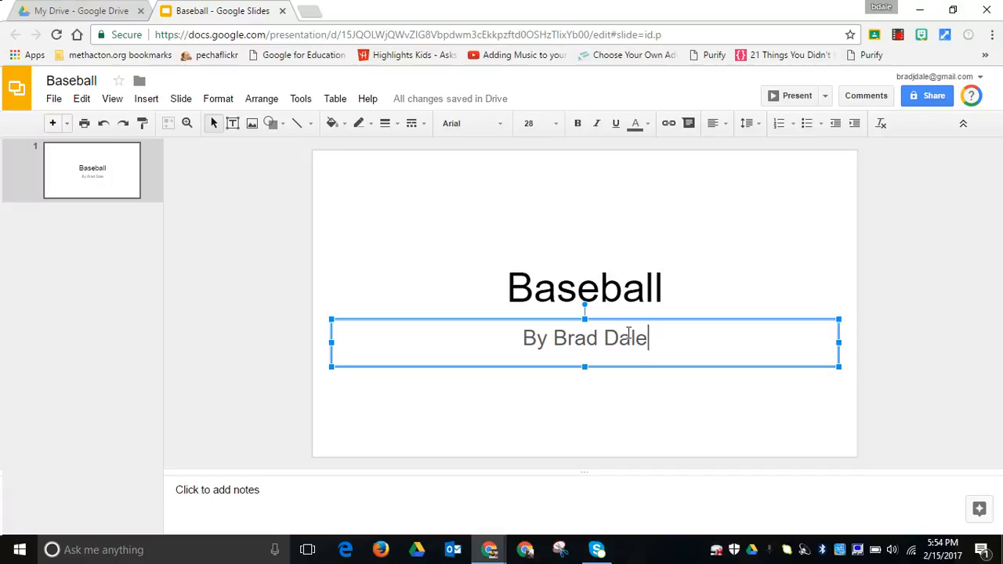
Change the text color of the "Baseball" title to red.
click(626, 287)
drag(665, 290, 511, 283)
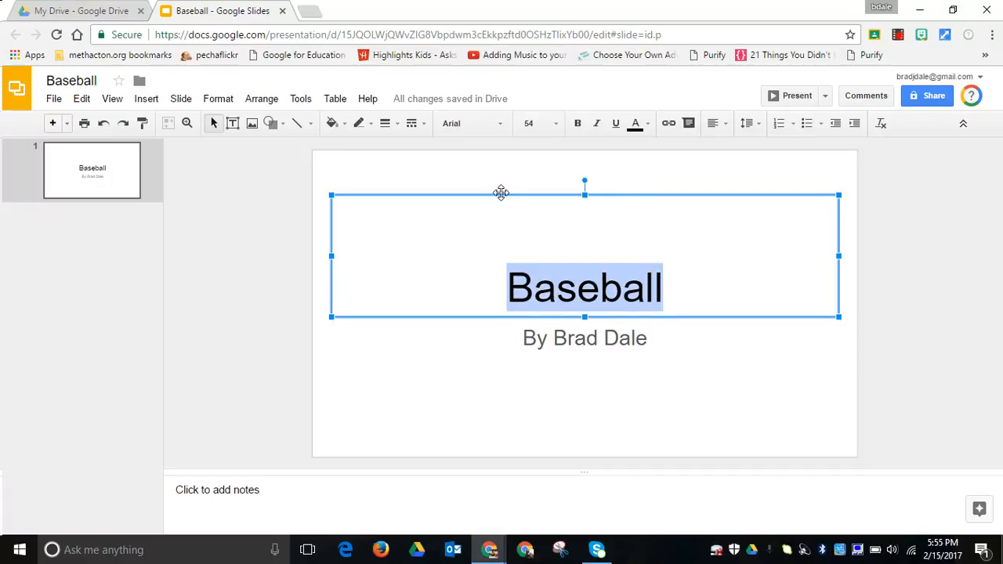
click(646, 124)
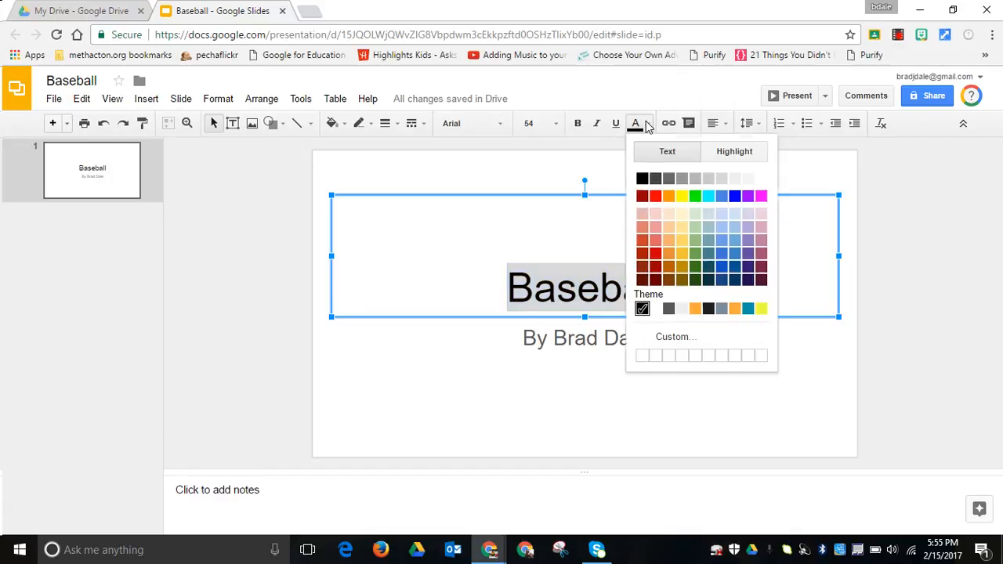
click(654, 196)
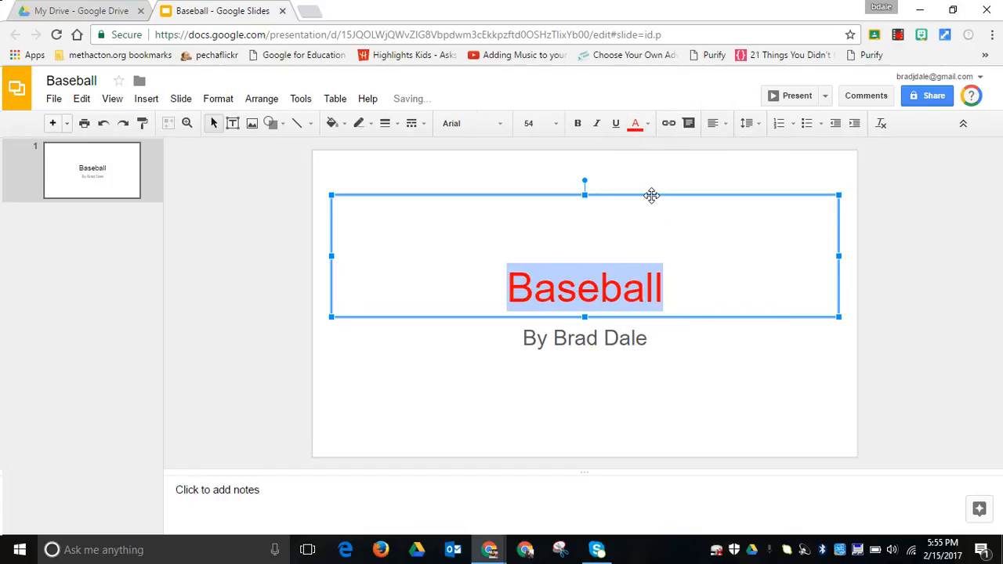
View the alignment options for the subtitle text and leave them without choosing one.
drag(654, 338, 523, 336)
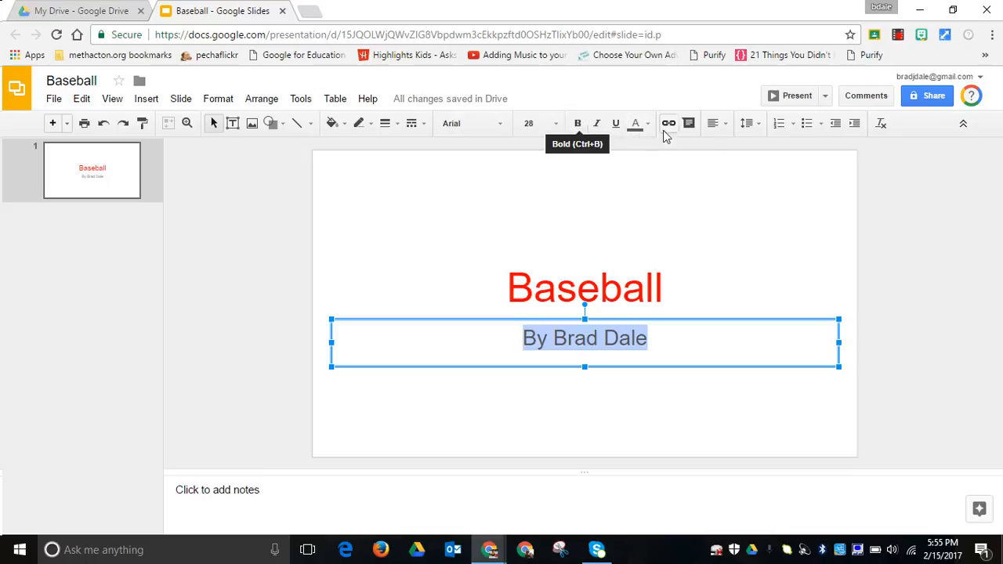
click(721, 132)
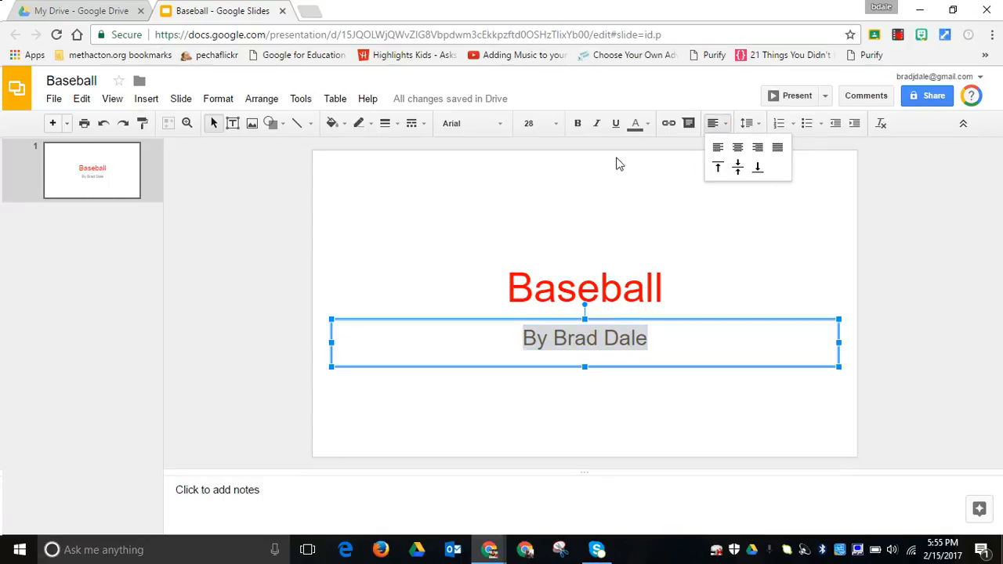
click(632, 289)
click(253, 162)
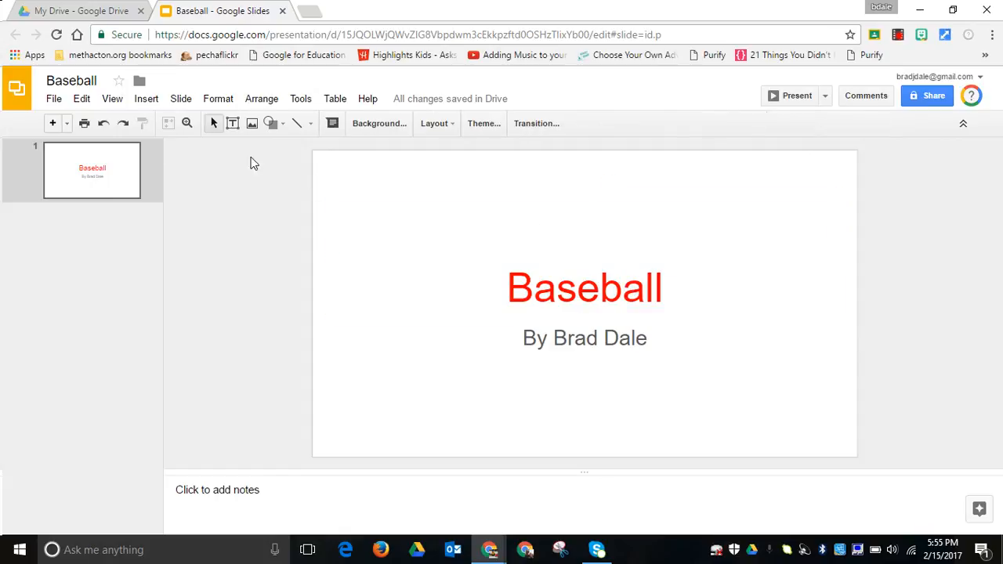
Undo the title's text color change and deselect the title box.
click(104, 123)
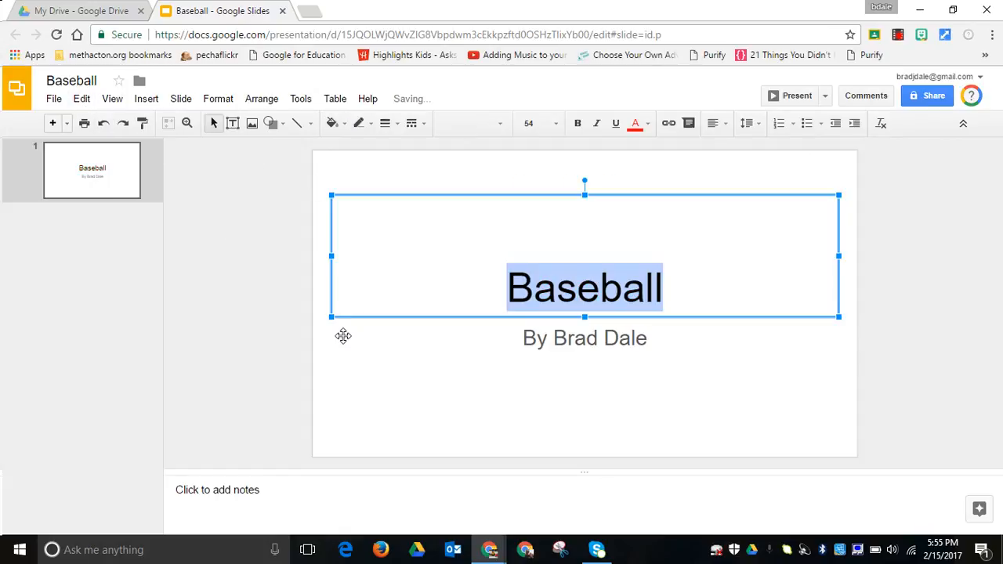
click(458, 297)
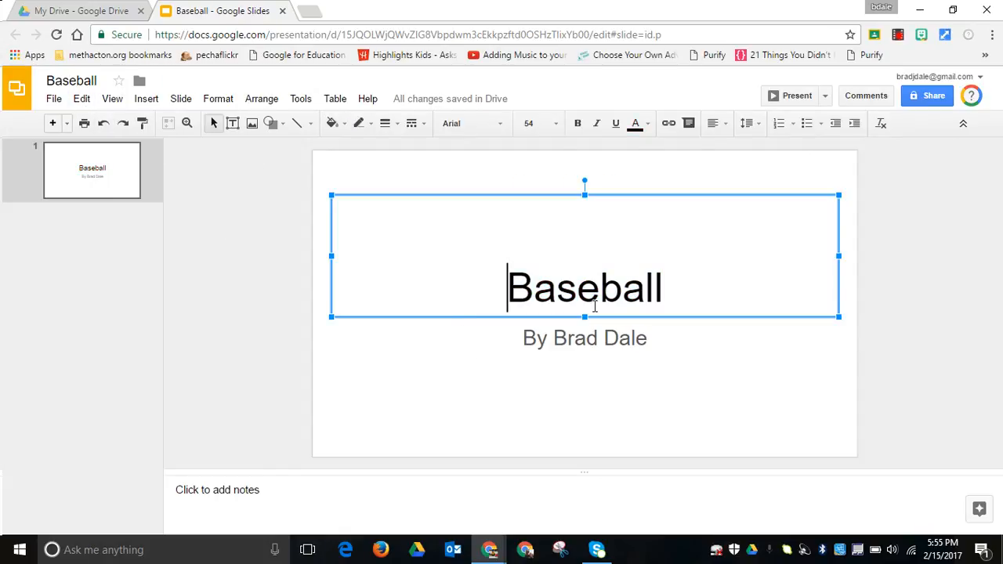
click(498, 174)
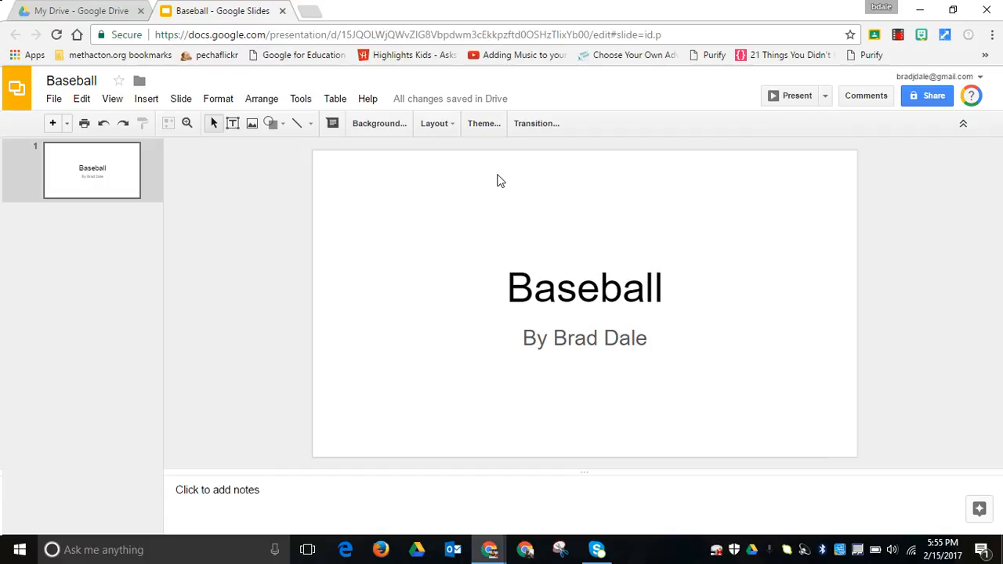
Try a solid red background on the slide and replace the background color with transparent.
click(374, 124)
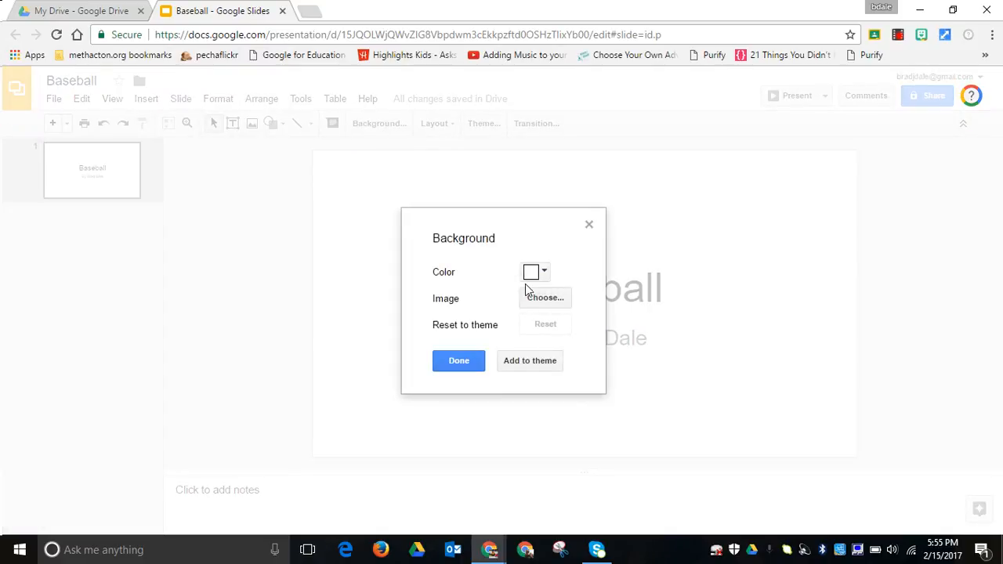
click(544, 277)
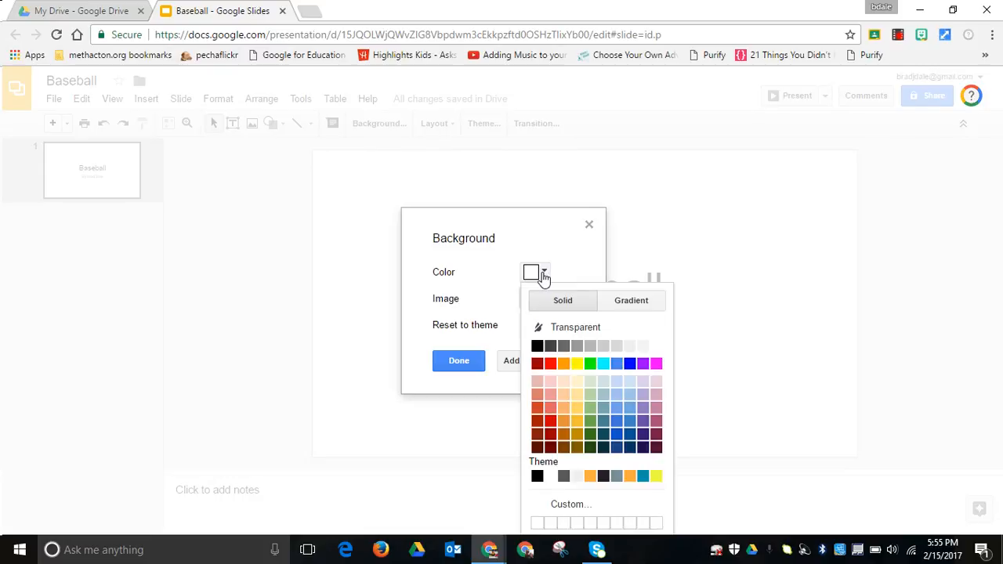
click(550, 421)
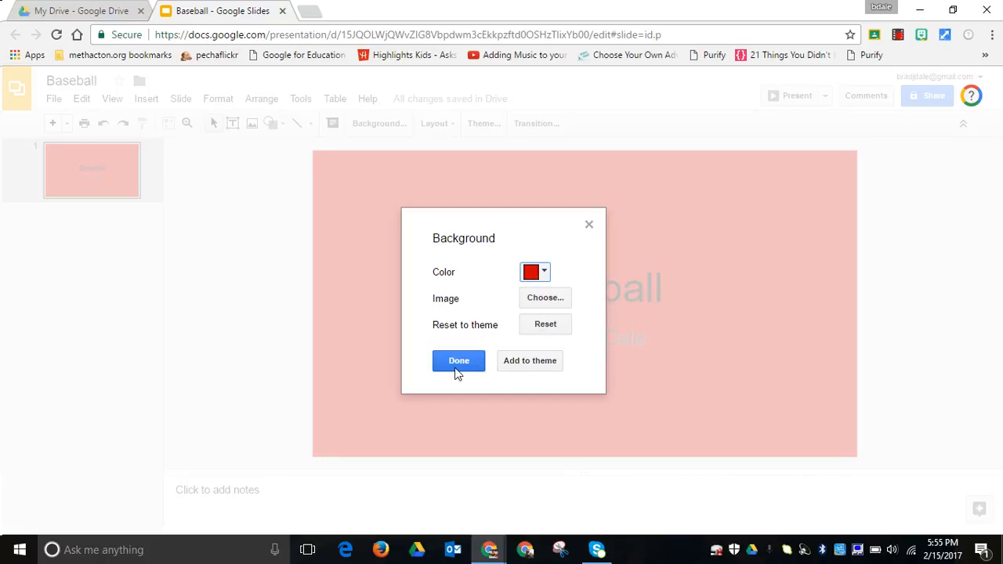
click(544, 276)
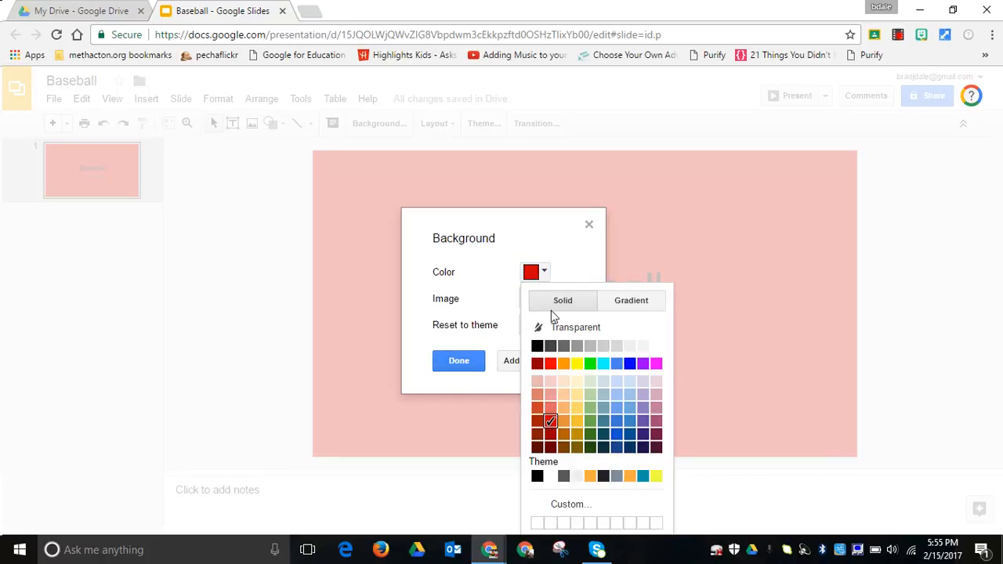
click(561, 329)
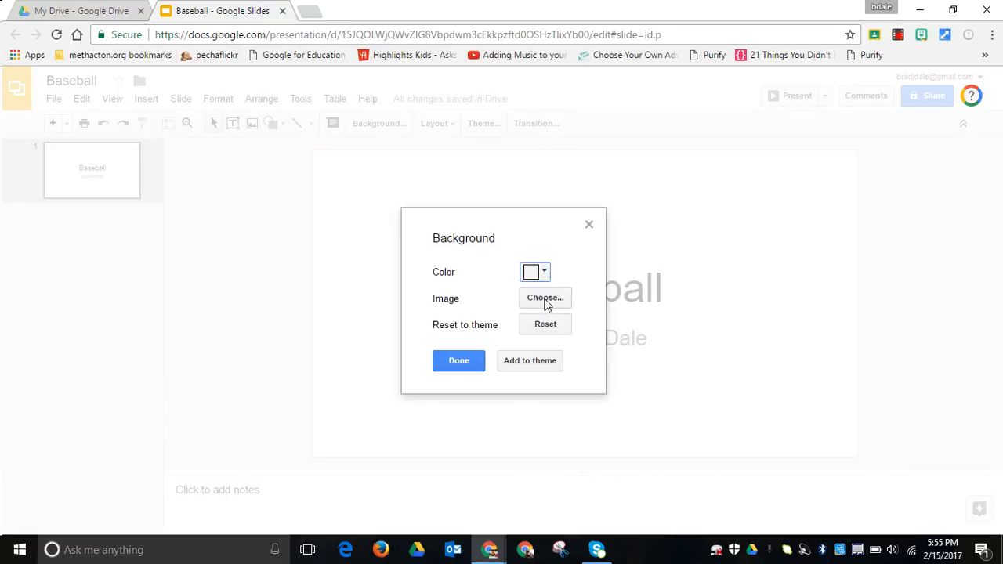
Search Google for "baseball" images and set the photo of the batter swinging beside the catcher as the title slide's background.
click(545, 301)
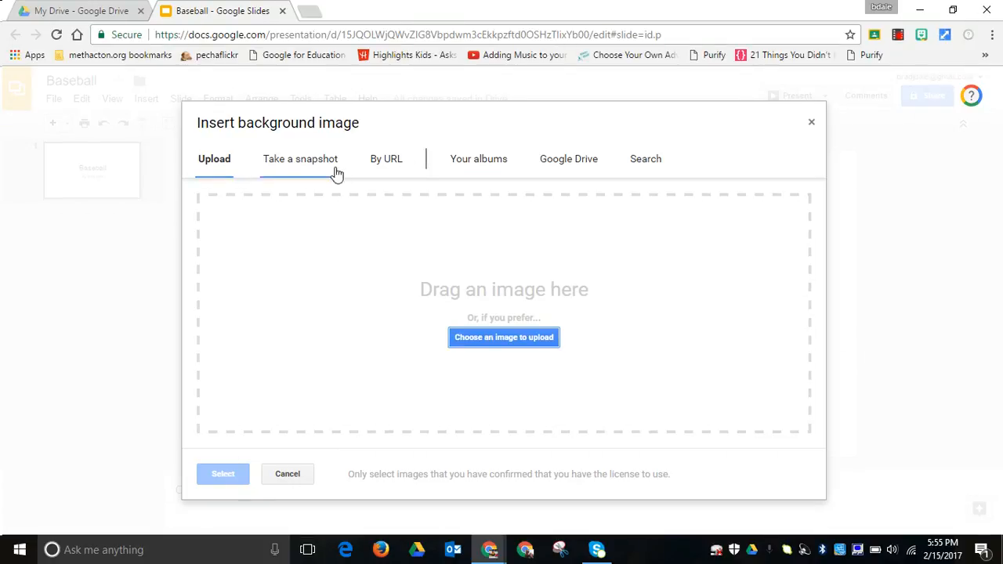
click(646, 160)
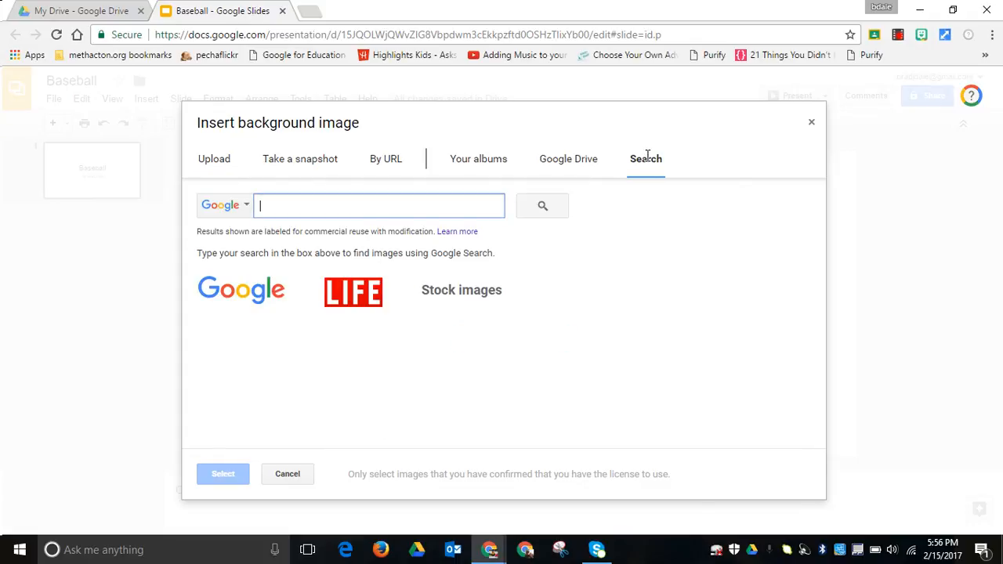
text(baseball)
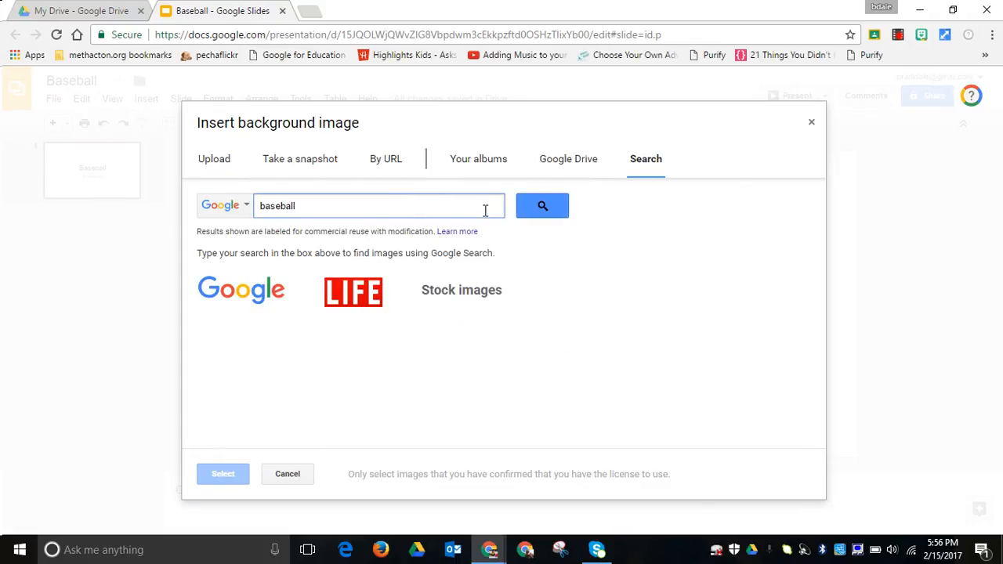
click(540, 213)
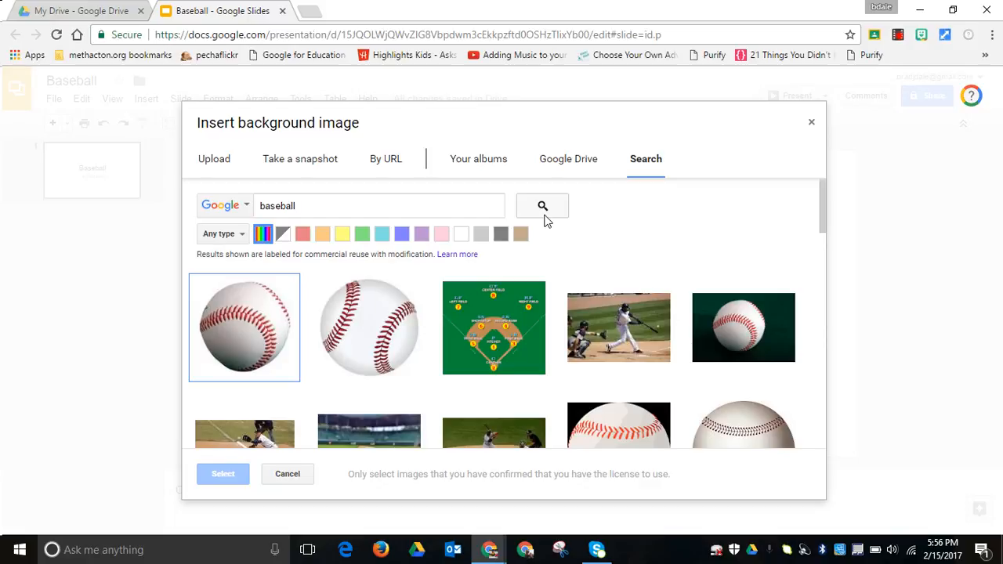
click(595, 320)
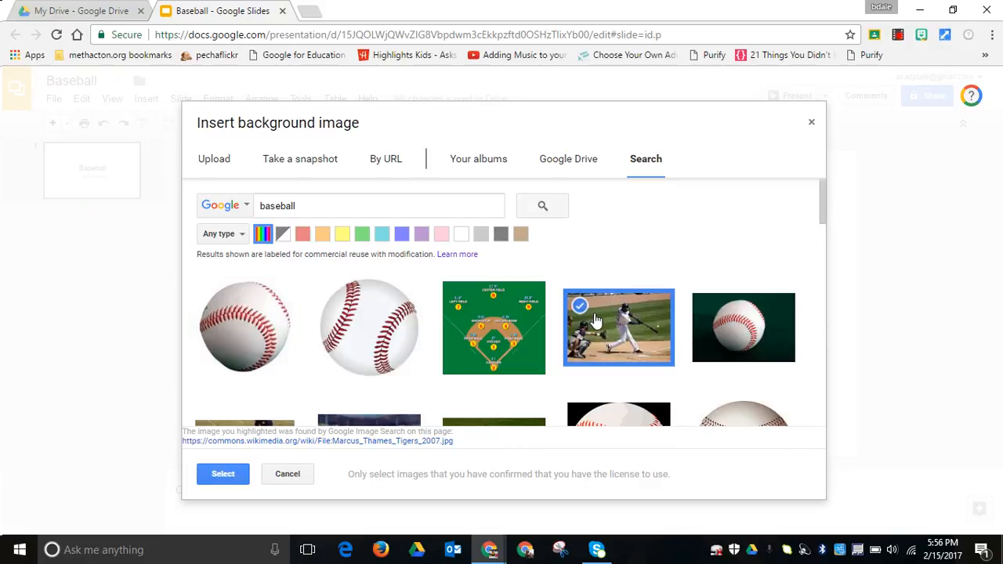
click(229, 475)
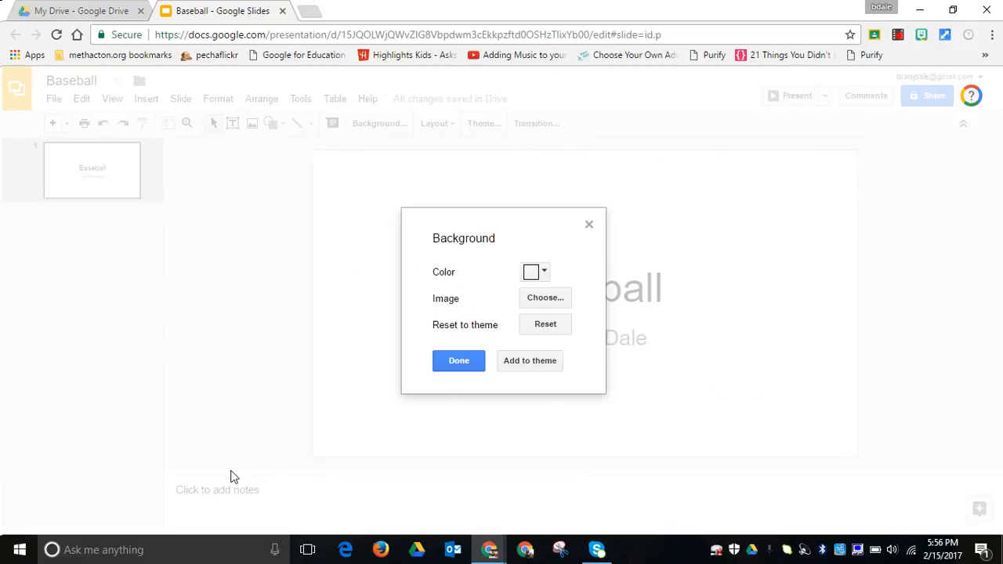
click(456, 365)
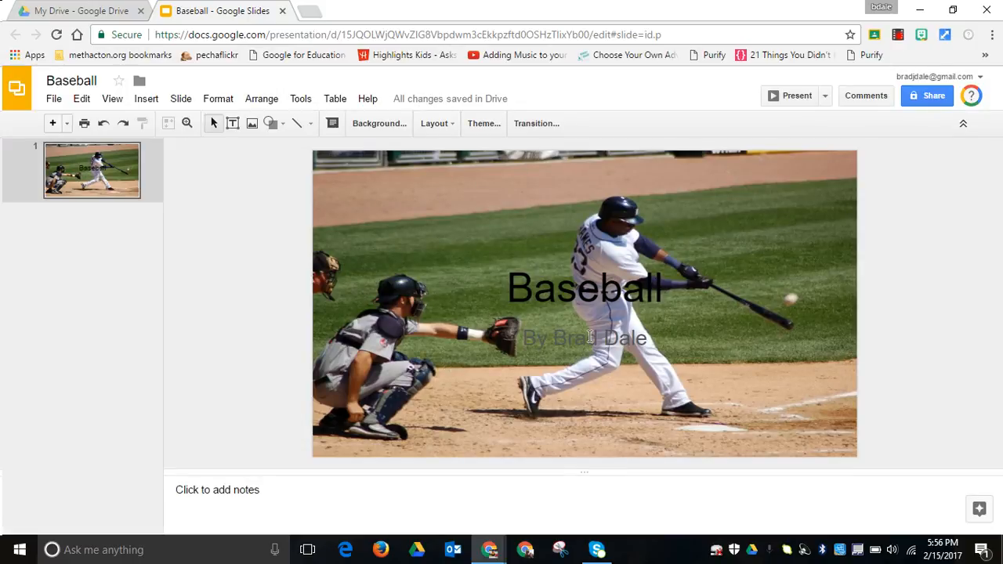
Change the subtitle's text color to red on the title slide and deselect the subtitle box.
click(629, 333)
drag(650, 337, 523, 341)
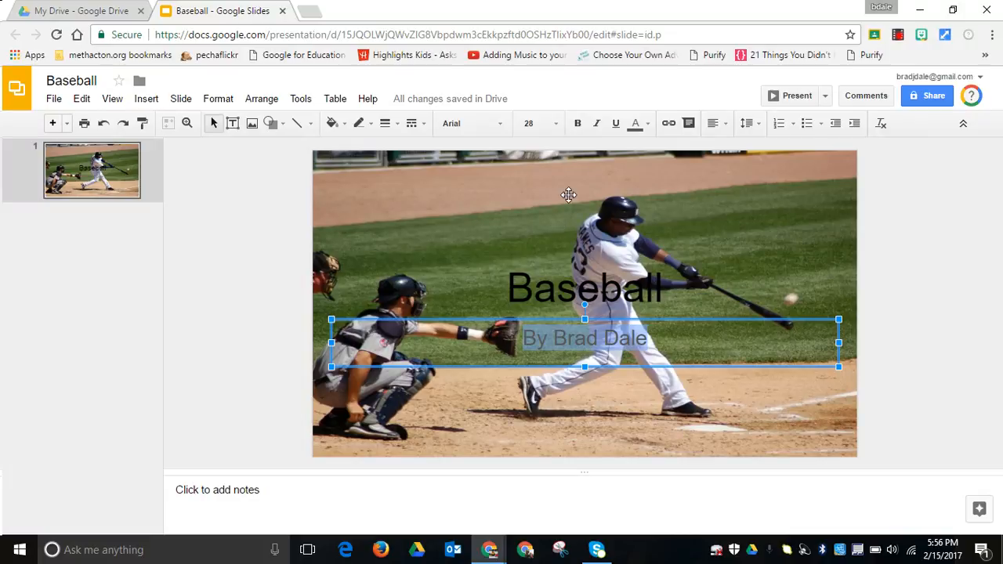
click(645, 127)
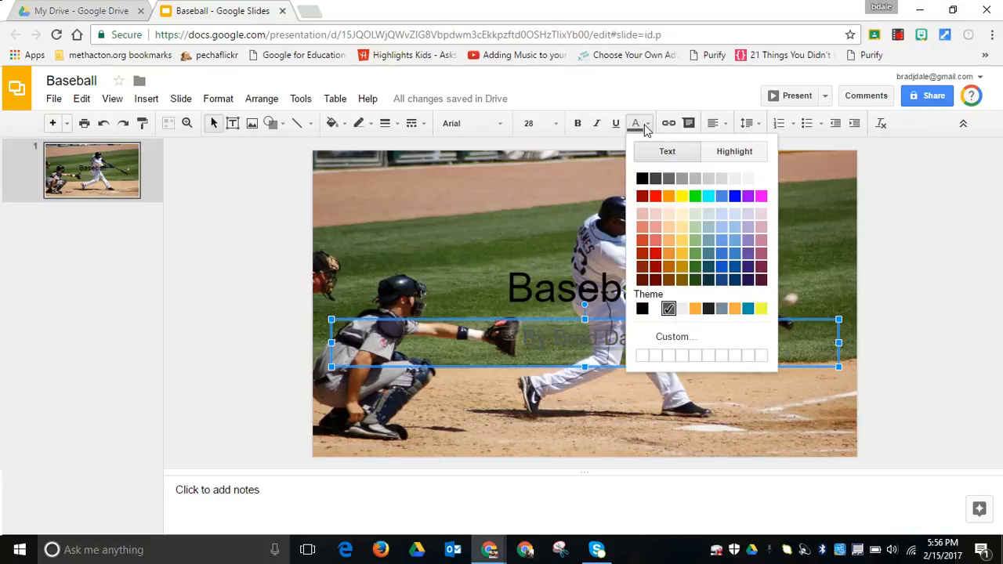
click(655, 197)
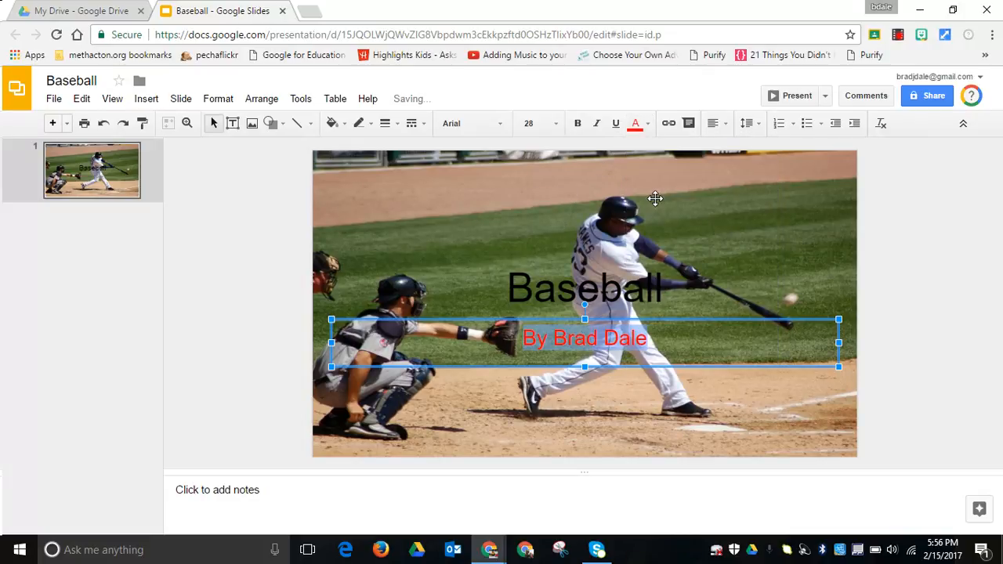
click(670, 479)
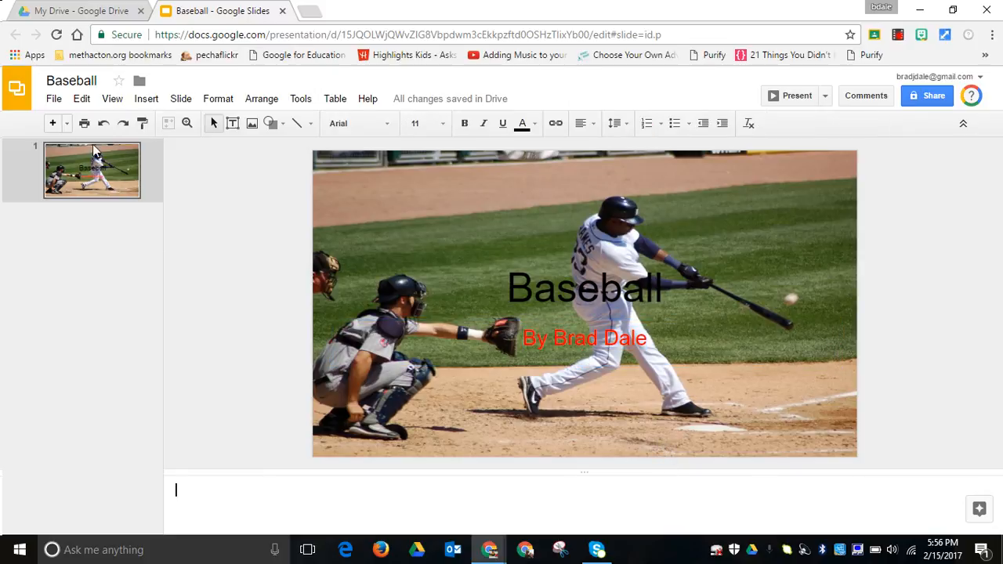
Add a second slide and apply the "Title and two columns" layout to it.
click(52, 123)
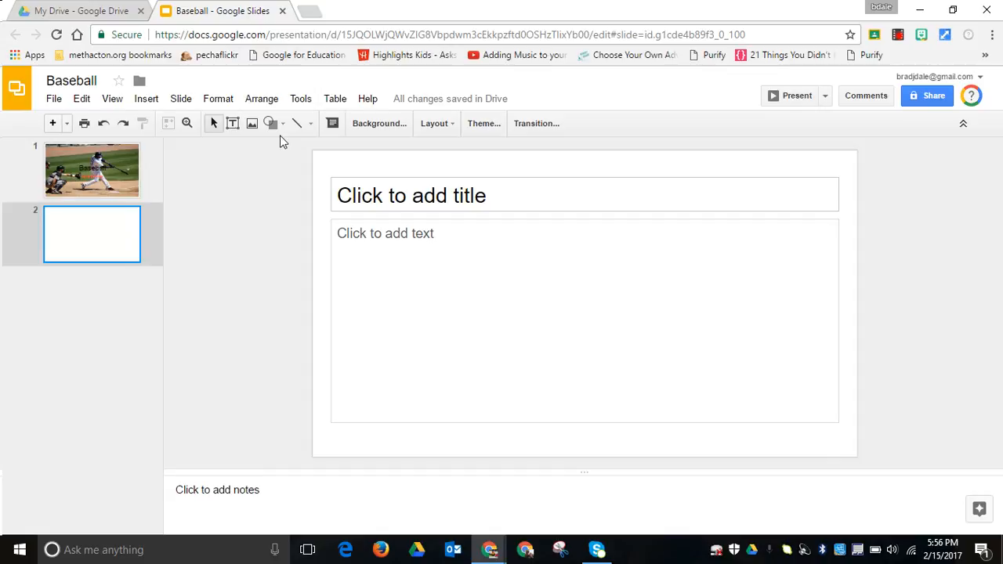
click(442, 128)
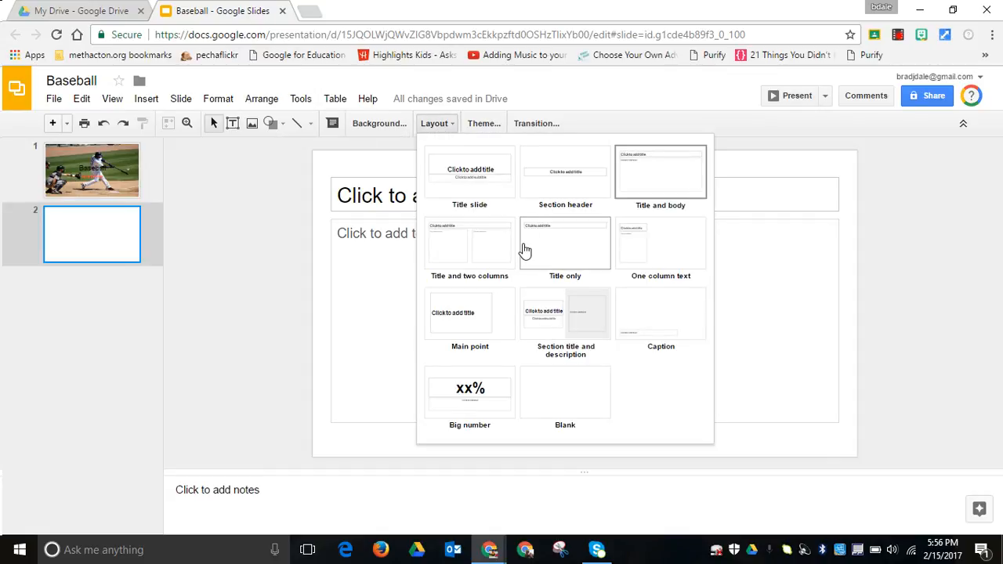
click(491, 257)
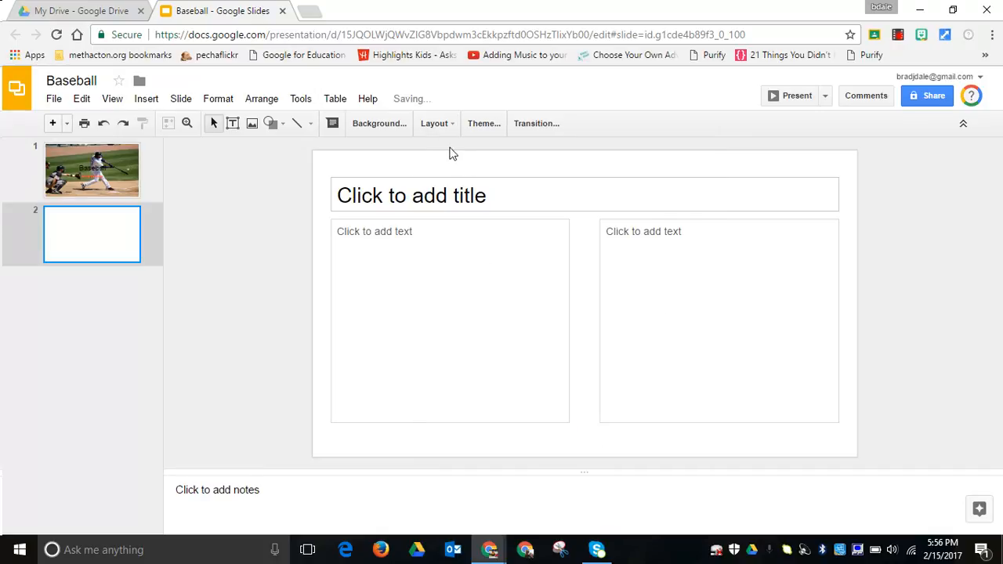
Try the "Title only" layout on the second slide, and switch the slide to the "Blank" layout.
click(437, 126)
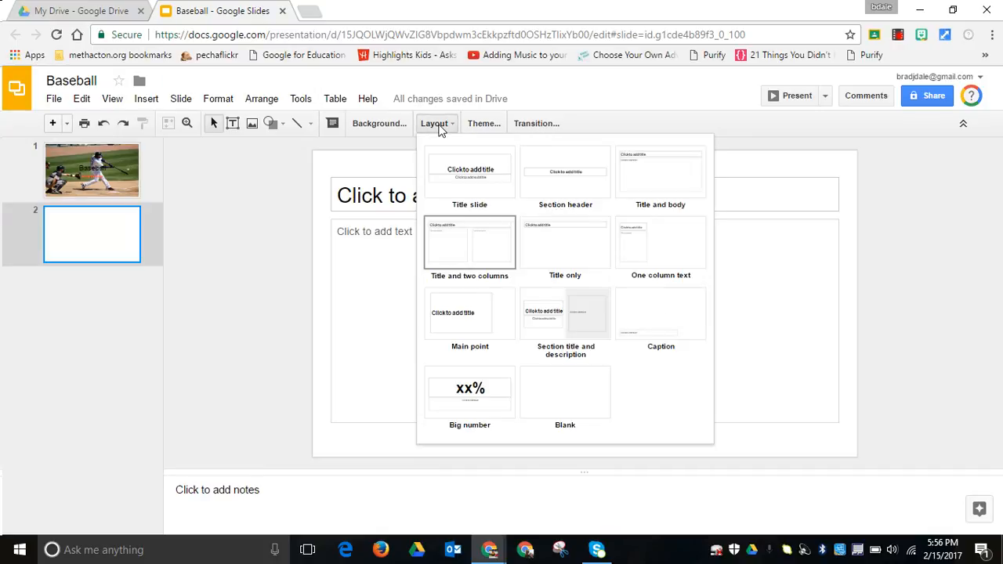
click(554, 255)
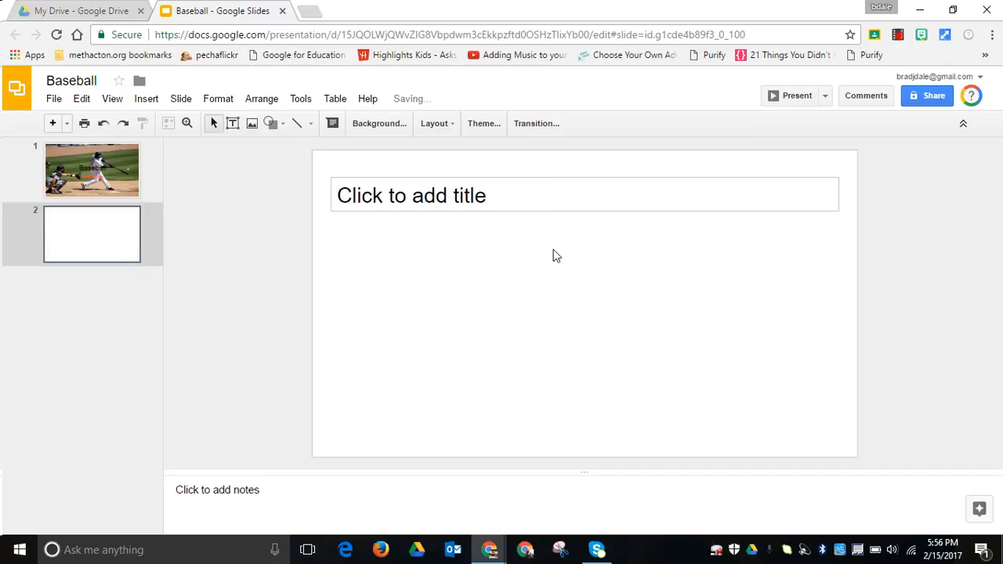
click(436, 126)
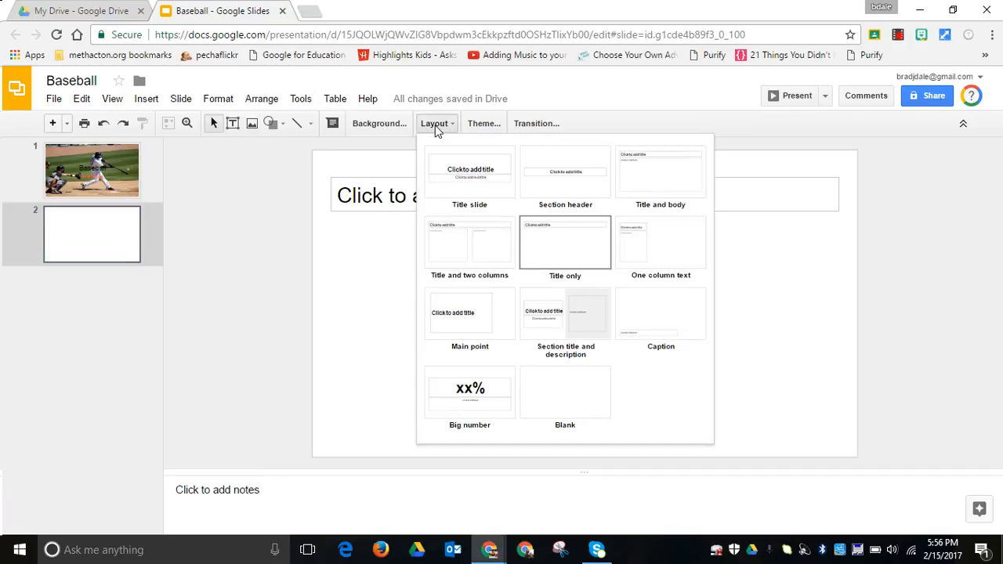
click(573, 395)
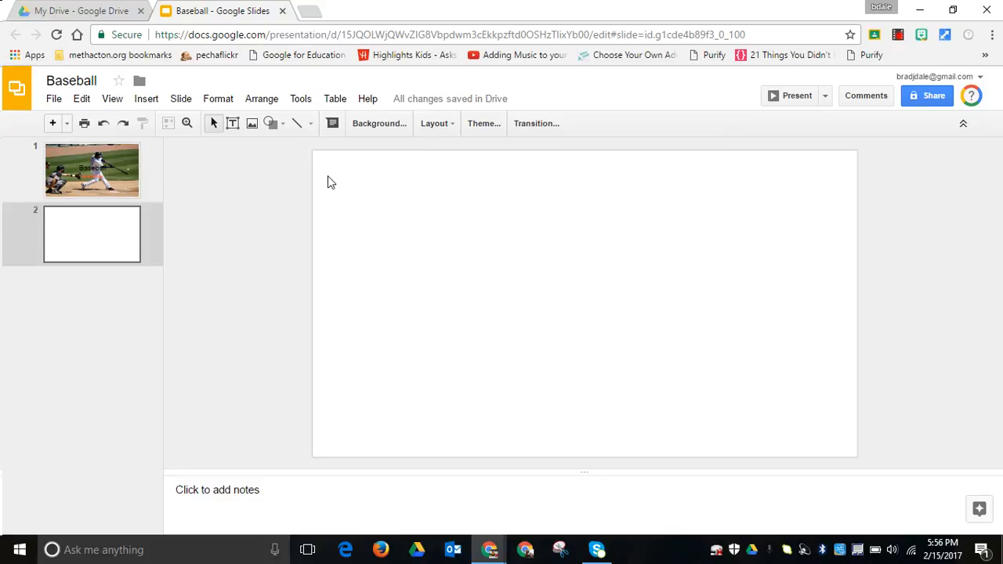
View the available insert options and activate the Text box tool for the blank second slide.
click(148, 102)
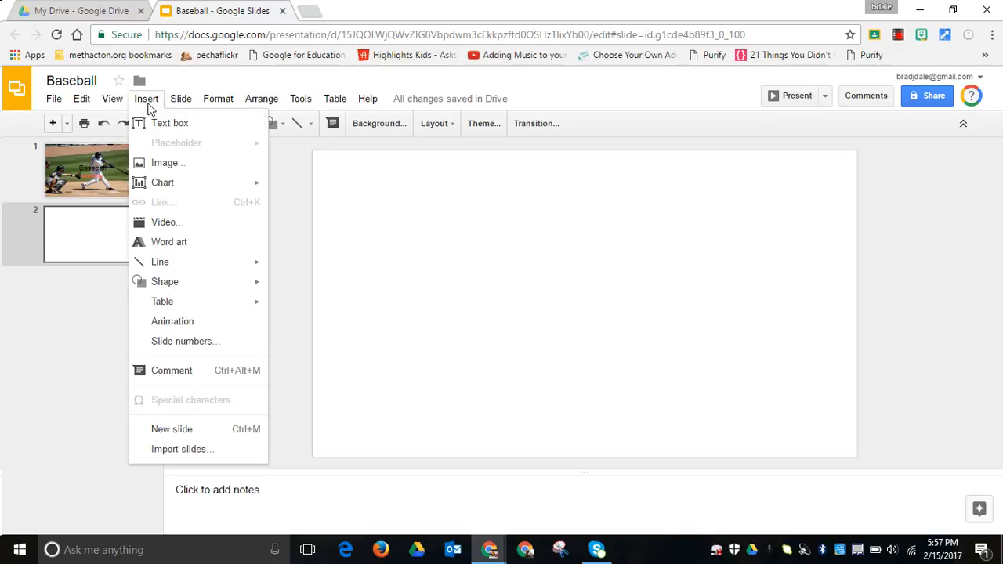
click(337, 208)
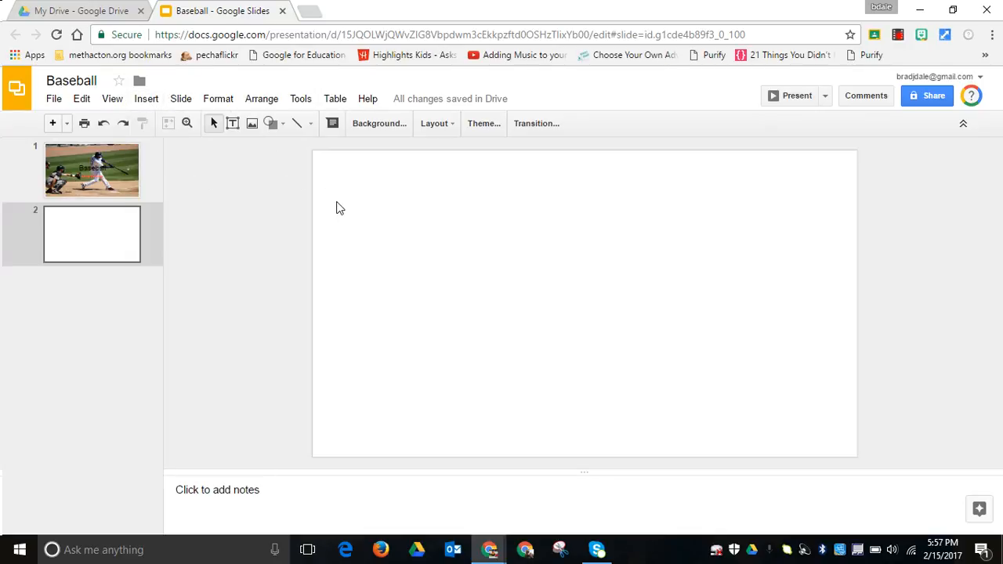
click(232, 124)
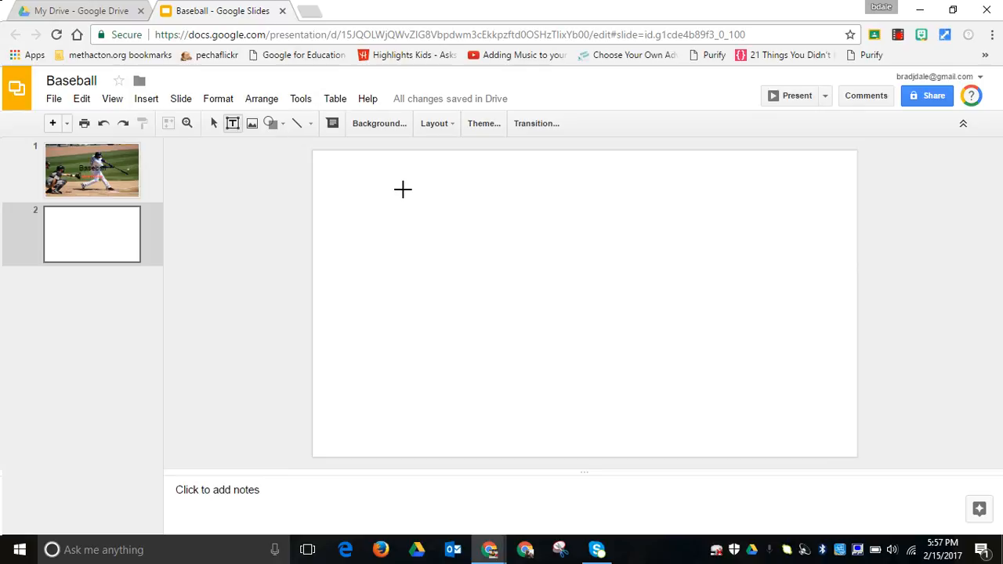